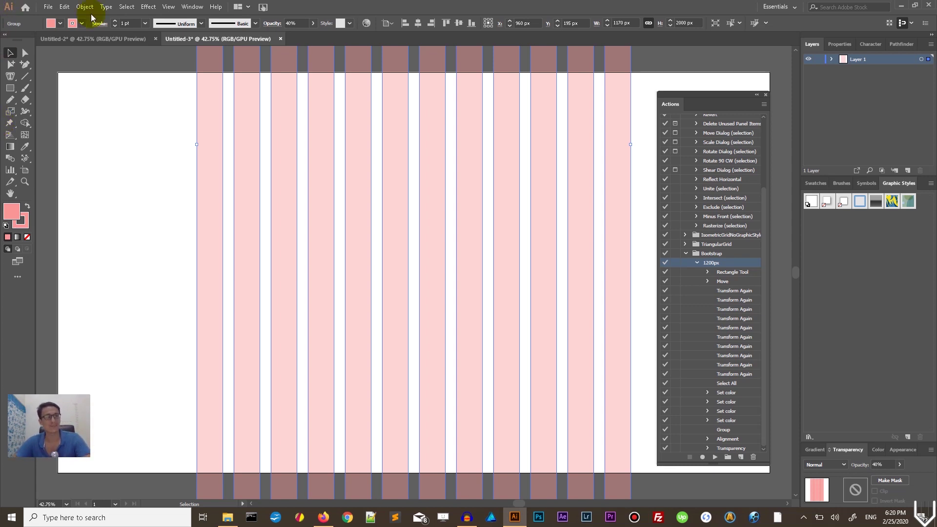
- Create a new Web-Large document and play the 1200px action to generate the pink 12-column grid
left_click(48, 7)
left_click(57, 20)
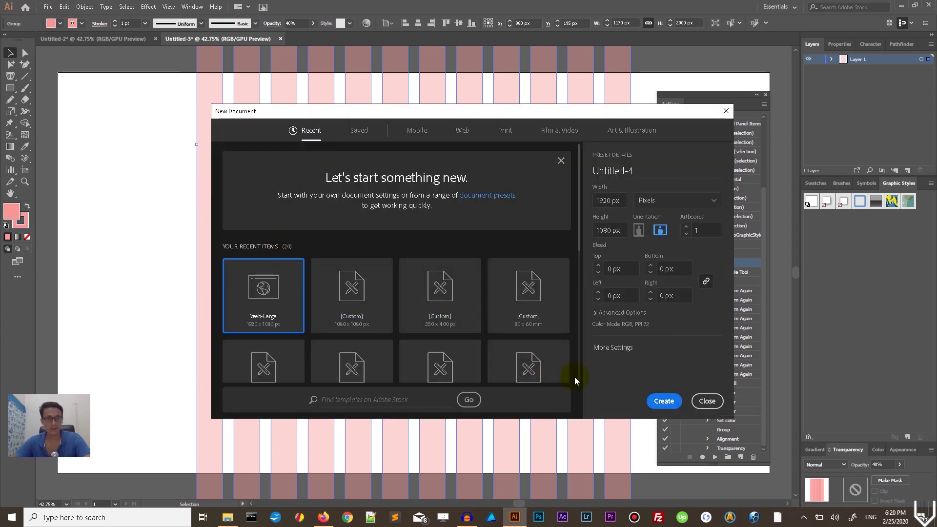
left_click(664, 405)
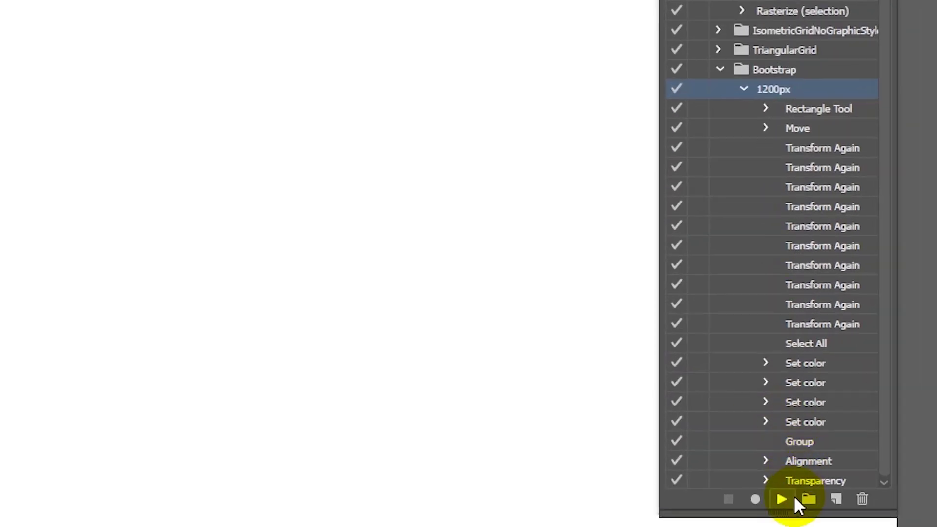
left_click(787, 496)
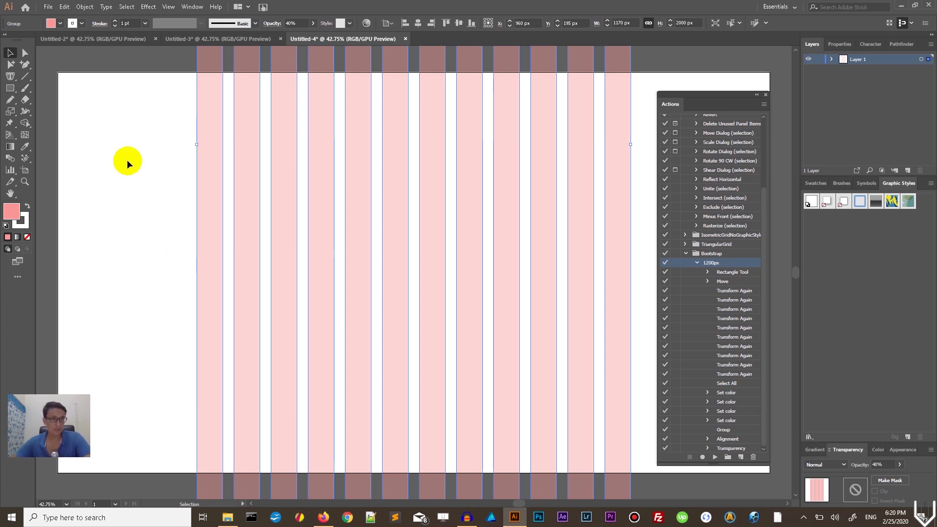
- Create another new Web-Large document
left_click(49, 7)
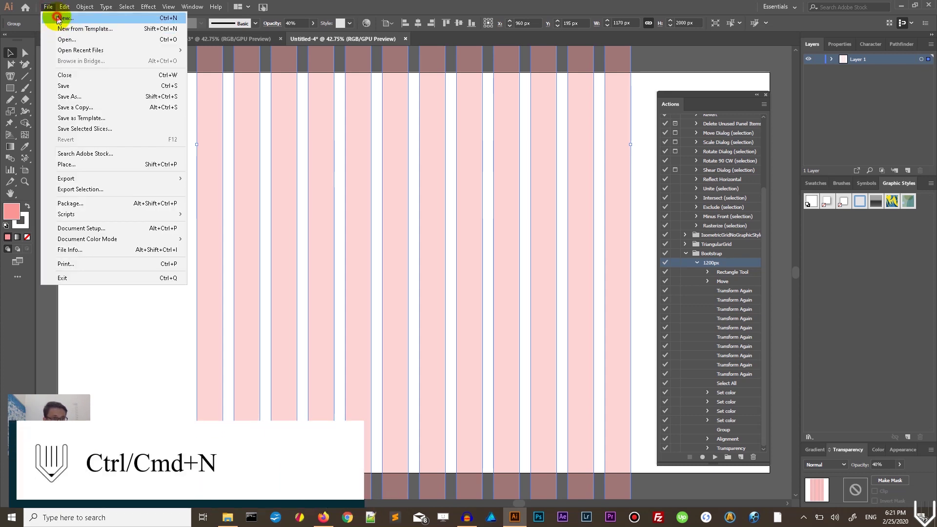
left_click(54, 18)
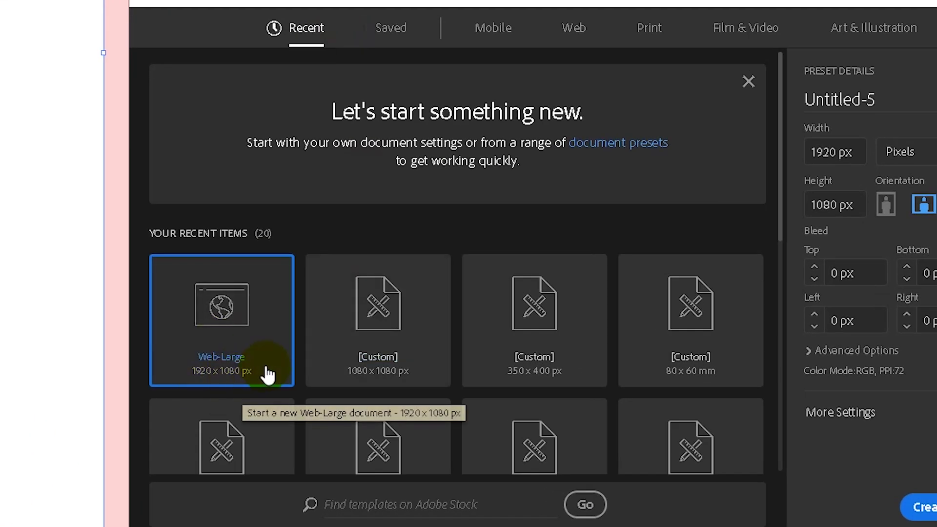
left_click(925, 507)
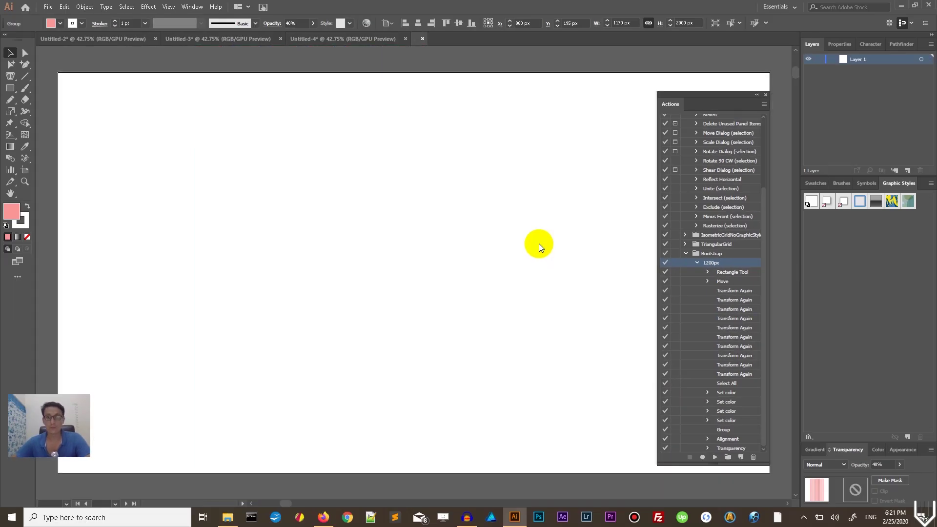
- Move the floating Actions panel left over the canvas and widen it to show full names
mouse_move(668, 103)
left_mouse_down()
mouse_move(666, 92)
mouse_move(657, 95)
left_mouse_up()
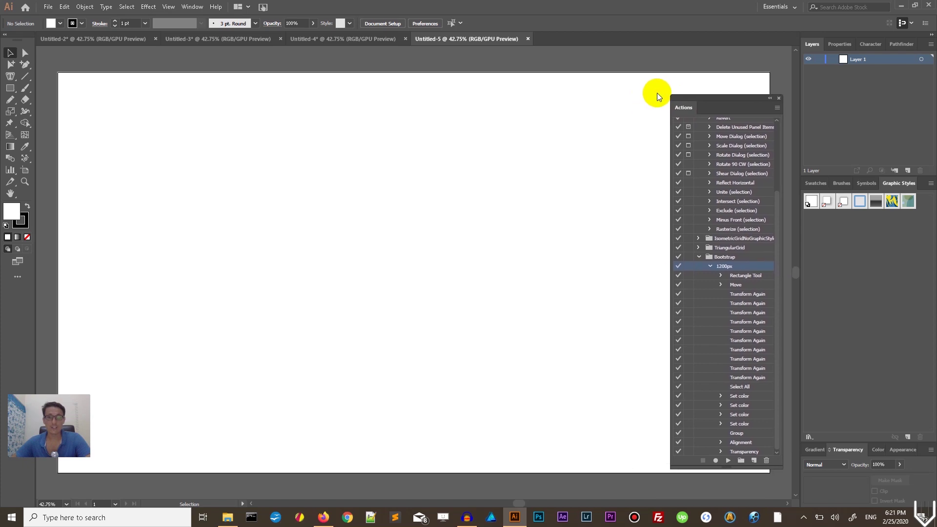
left_click(191, 7)
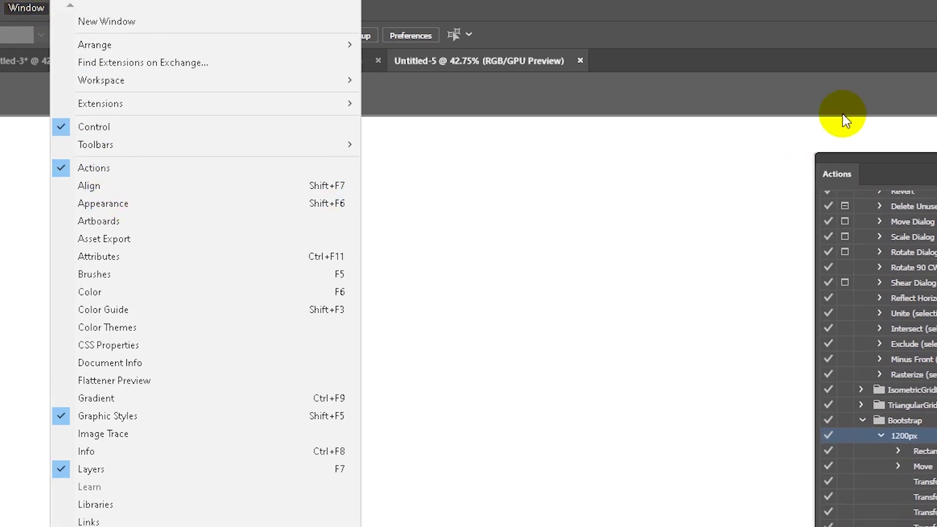
left_click(838, 173)
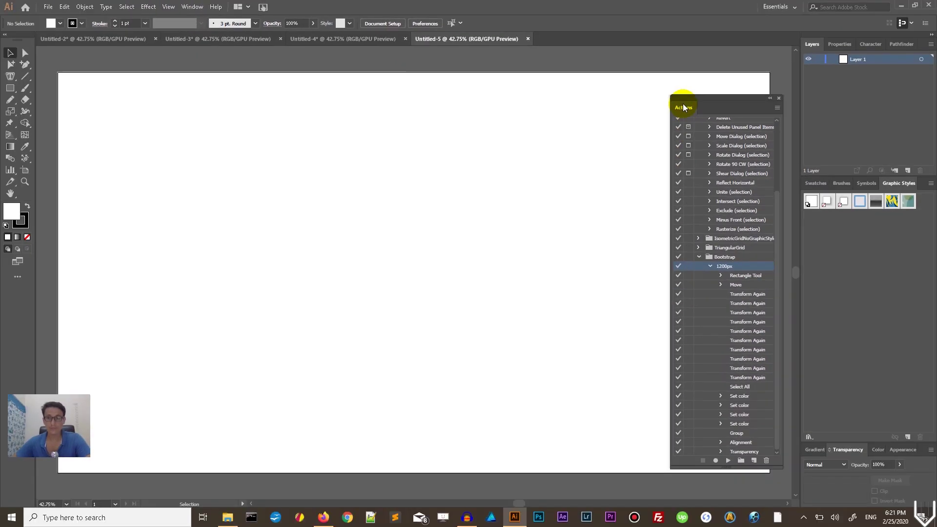
left_click_drag(683, 108, 603, 94)
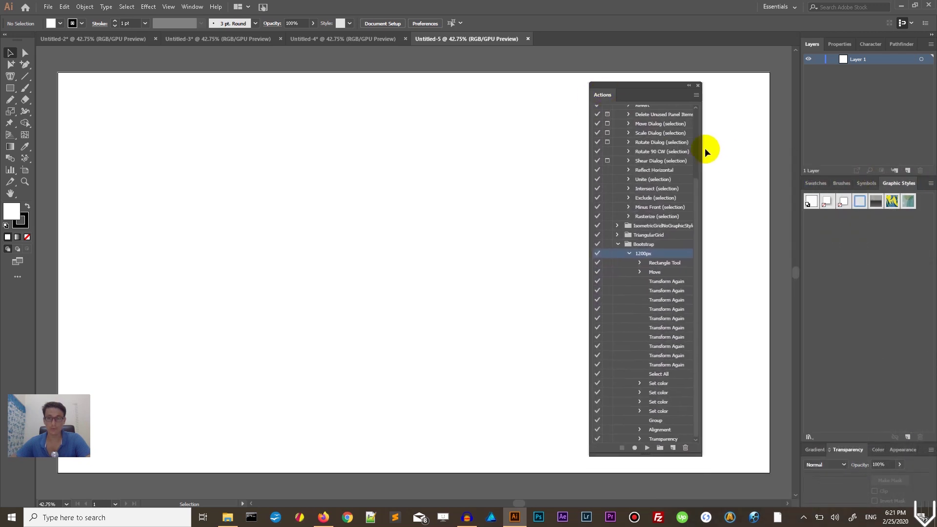
scroll(654, 206, "up", 3)
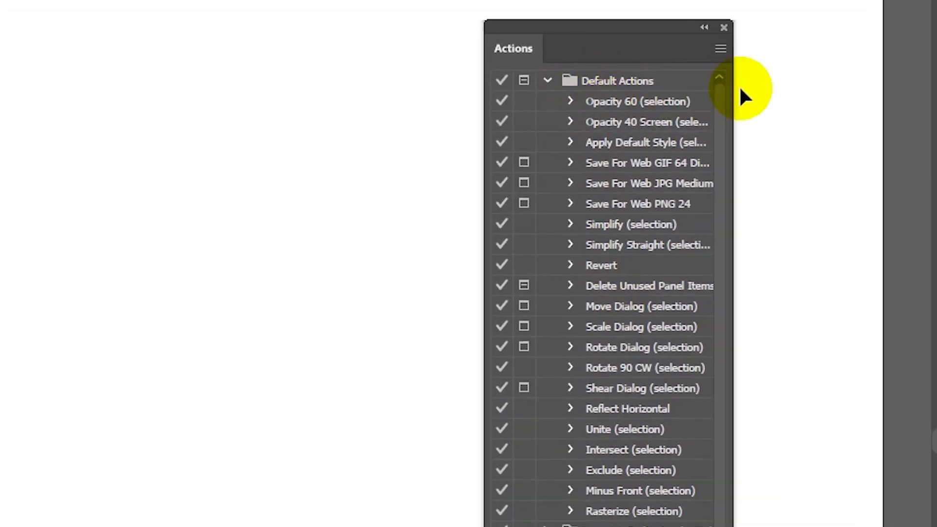
left_click_drag(742, 90, 934, 92)
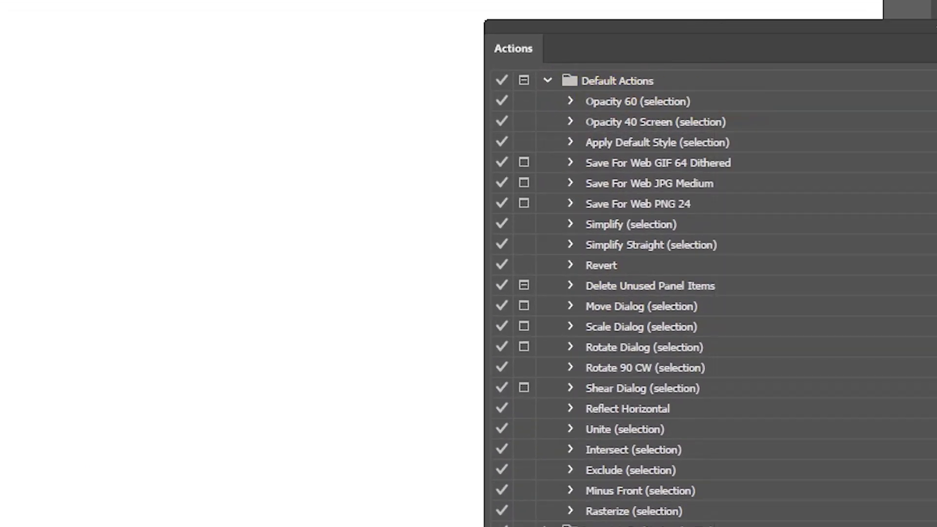
- Collapse the Default Actions and Bootstrap sets, then delete the Bootstrap set
left_click(549, 81)
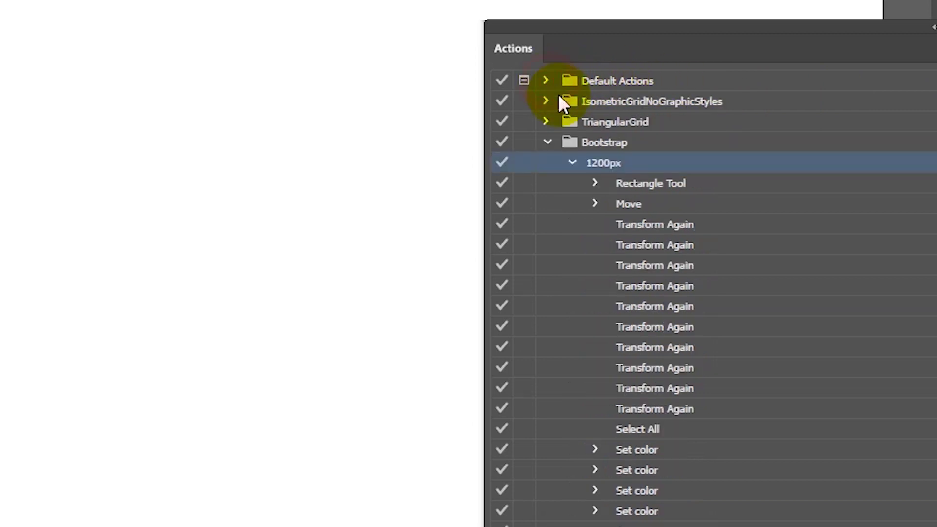
left_click(549, 142)
left_click(604, 145)
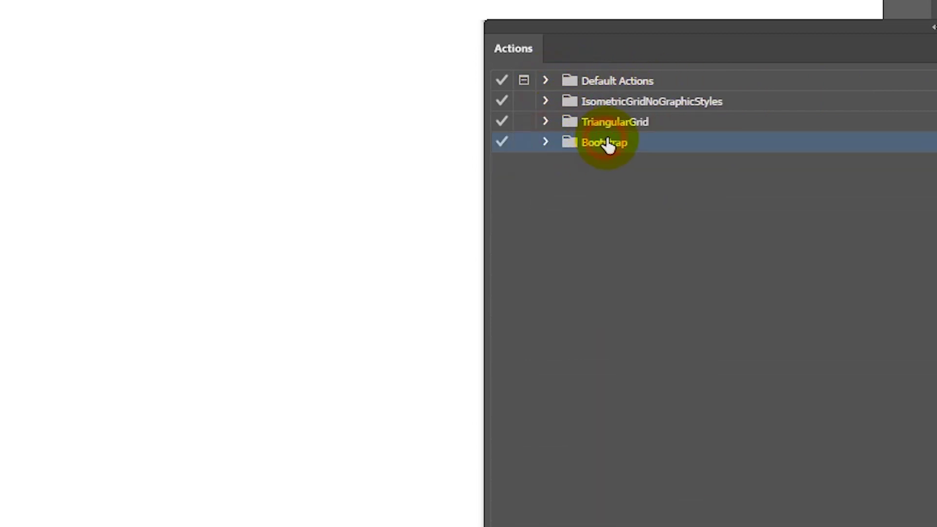
key("Delete")
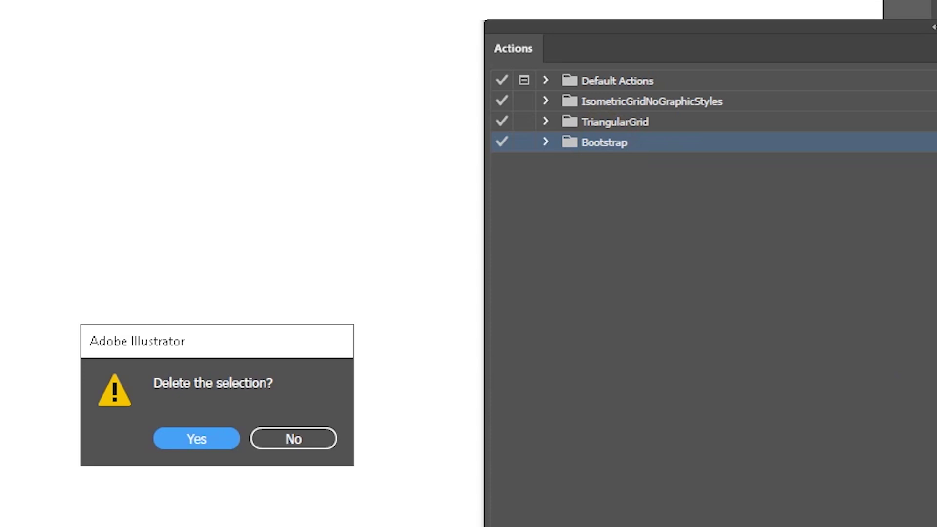
left_click(202, 436)
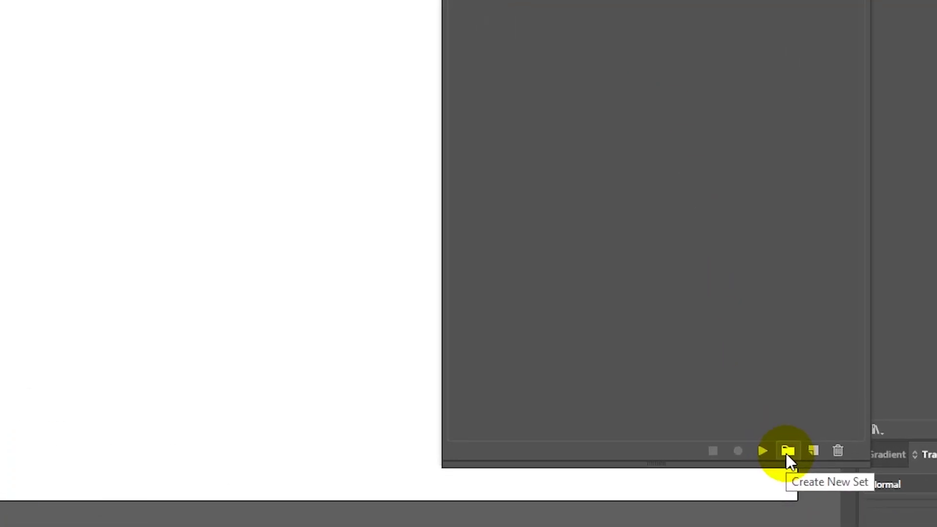
- Add a new action set, replacing the default name with 'Bootstrap', and confirm
left_click(788, 451)
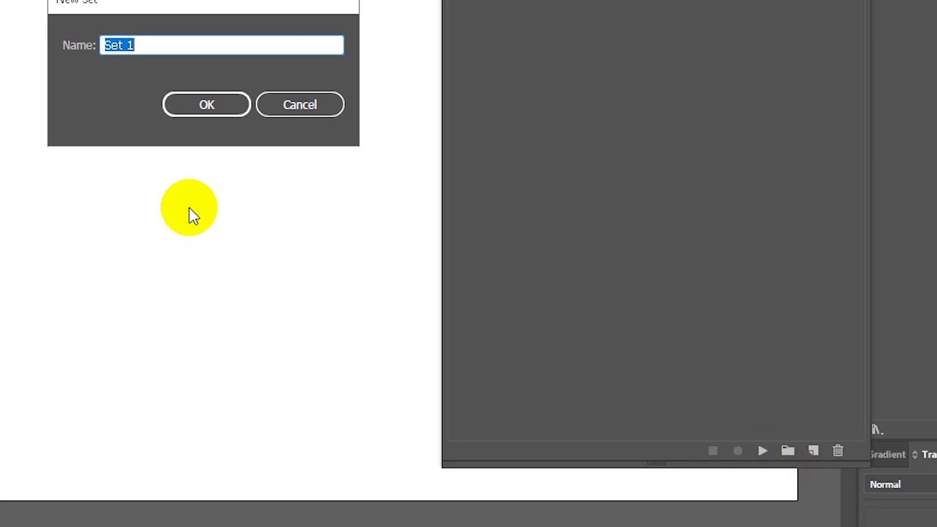
key("BackSpace")
type("Bo")
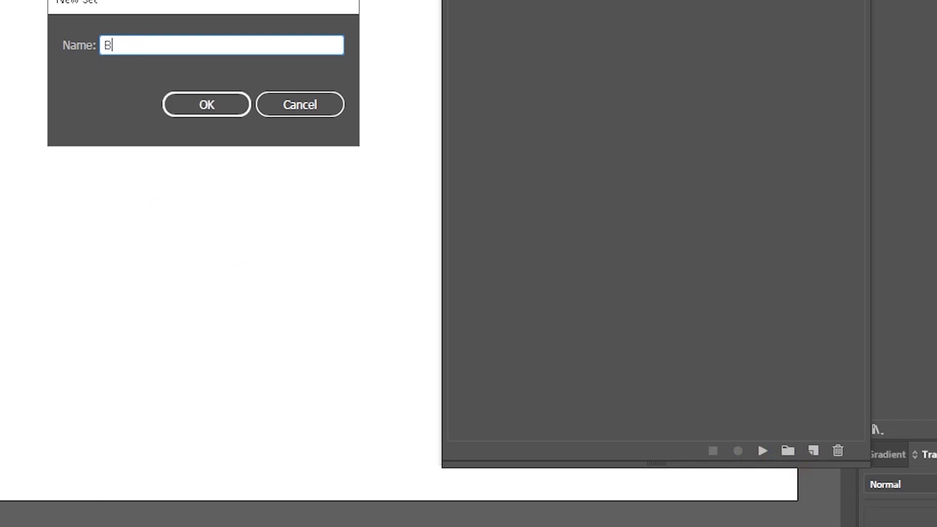
type("otr")
type("strap")
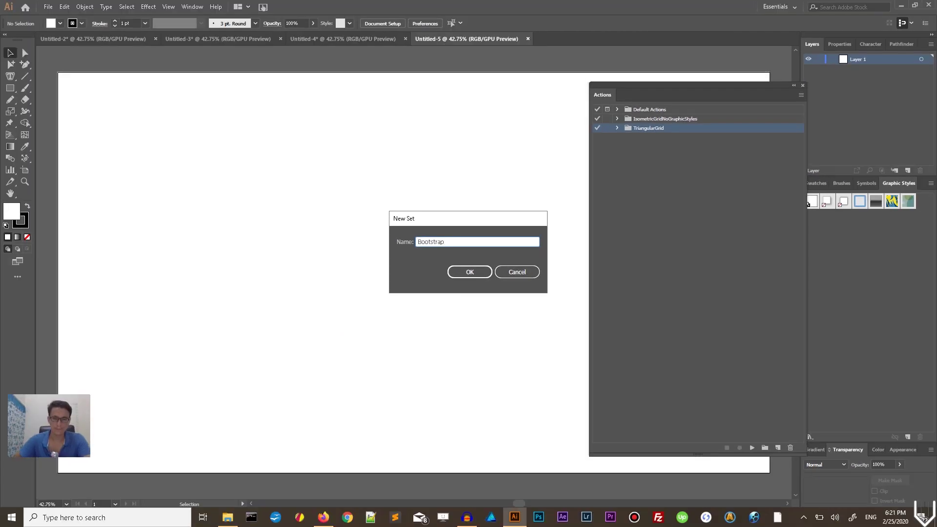
left_click(476, 273)
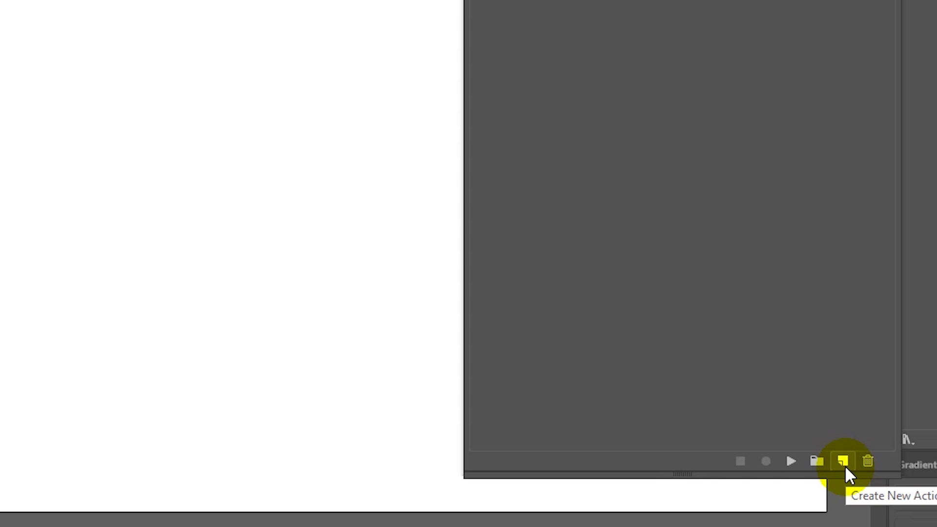
- Create a new action named 1200px in the Bootstrap set and start recording
left_click(843, 461)
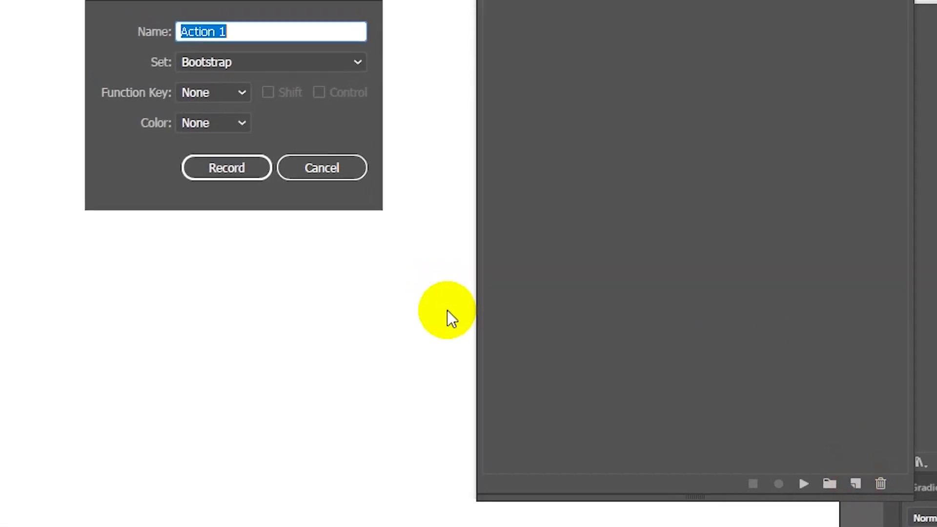
key("BackSpace")
type("1200")
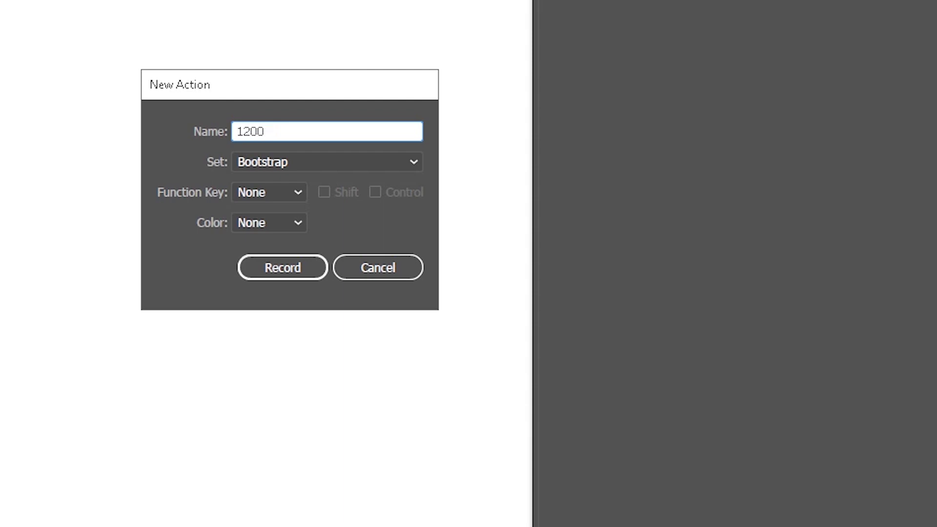
type("px")
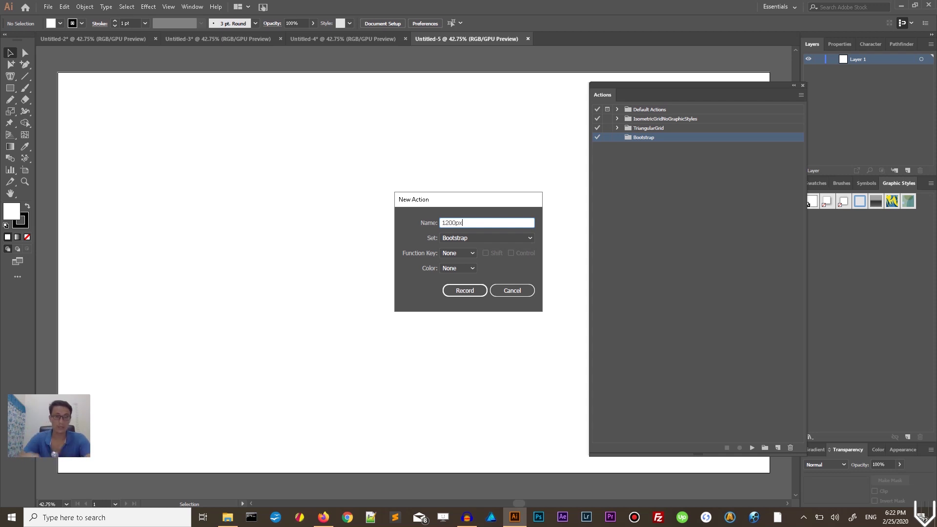
left_click(458, 291)
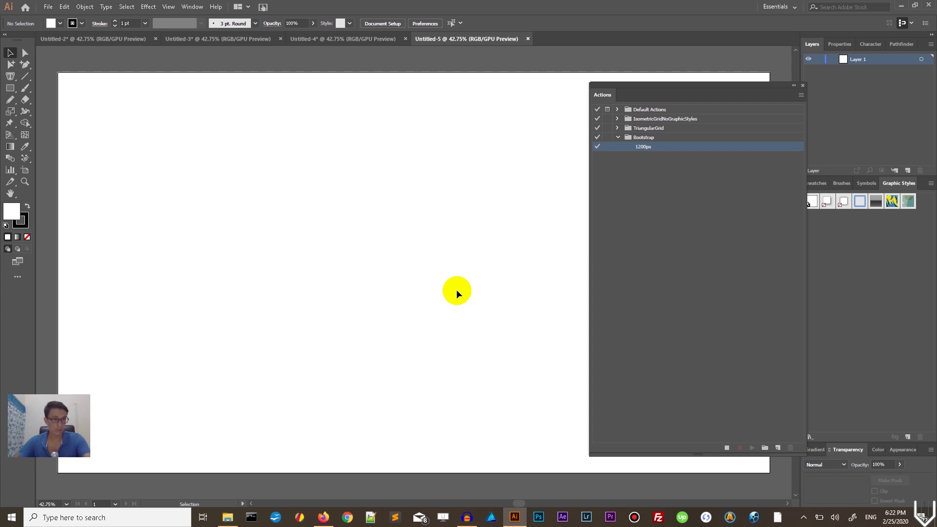
- Draw a 70 × 2000 px rectangle on the artboard with the Rectangle tool
left_click(10, 89)
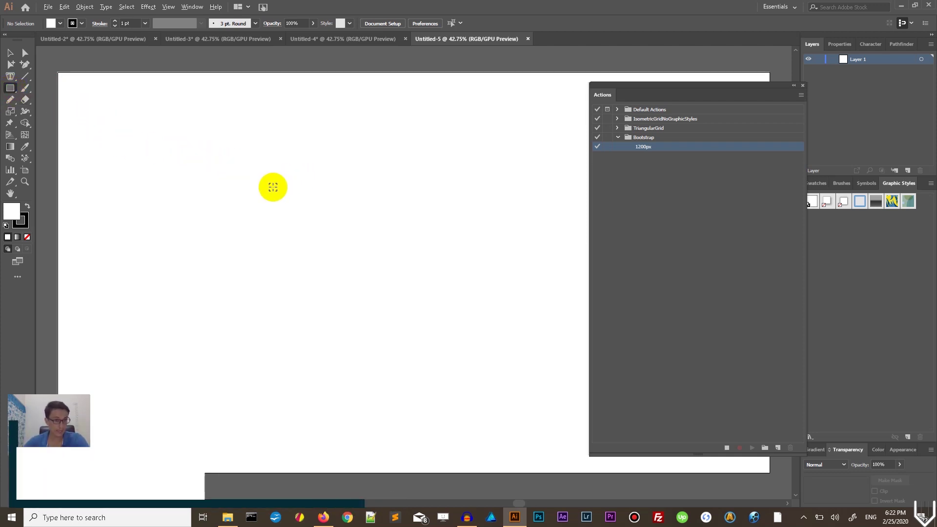
left_click(272, 187, "alt")
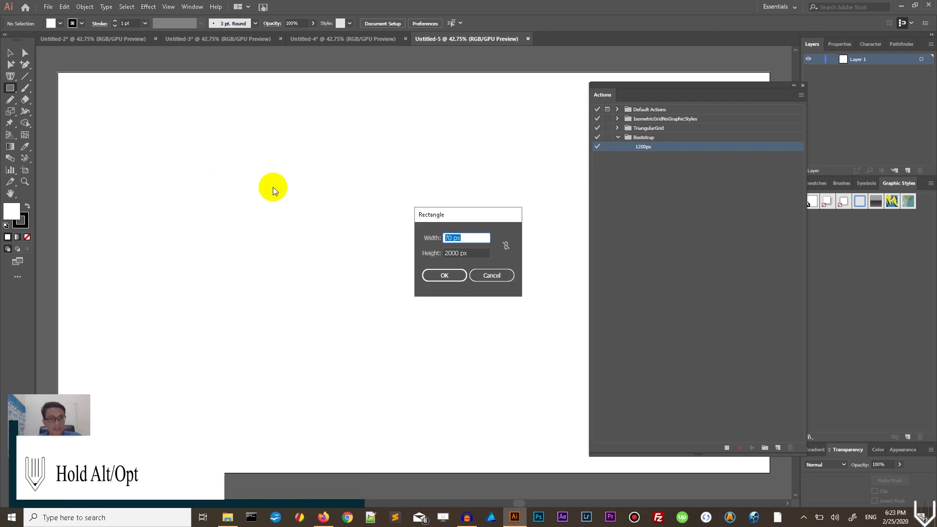
left_click(452, 238)
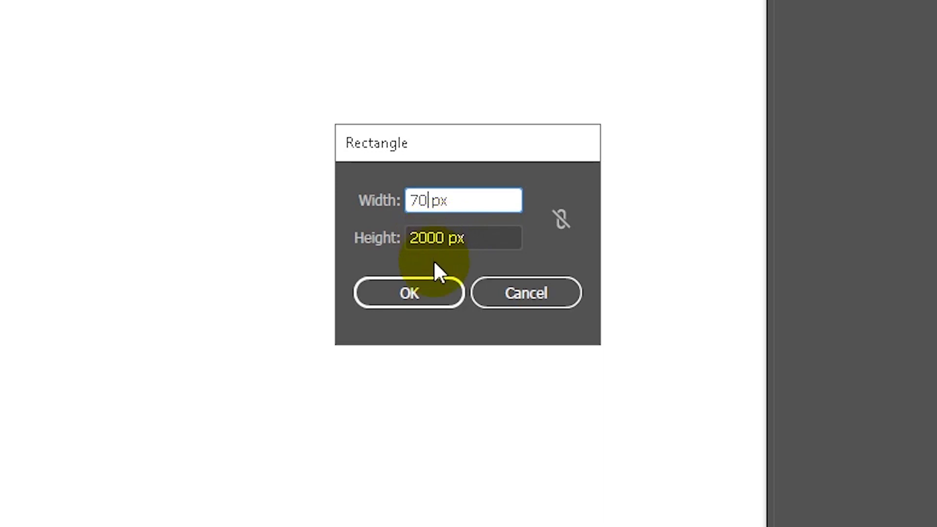
left_click(417, 291)
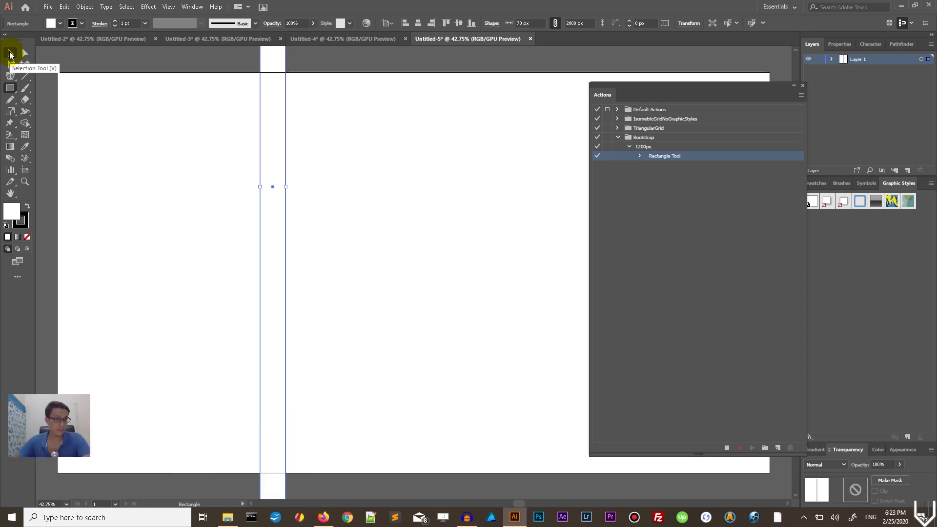
- Copy the rectangle 100 px to the right via the Move dialog, then repeat twice with Ctrl+D
double_click(10, 54)
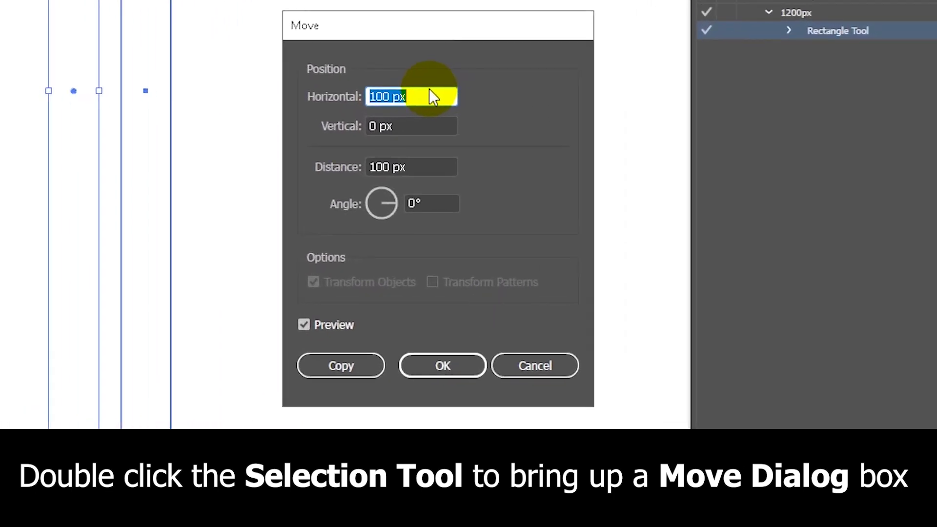
left_click(391, 96)
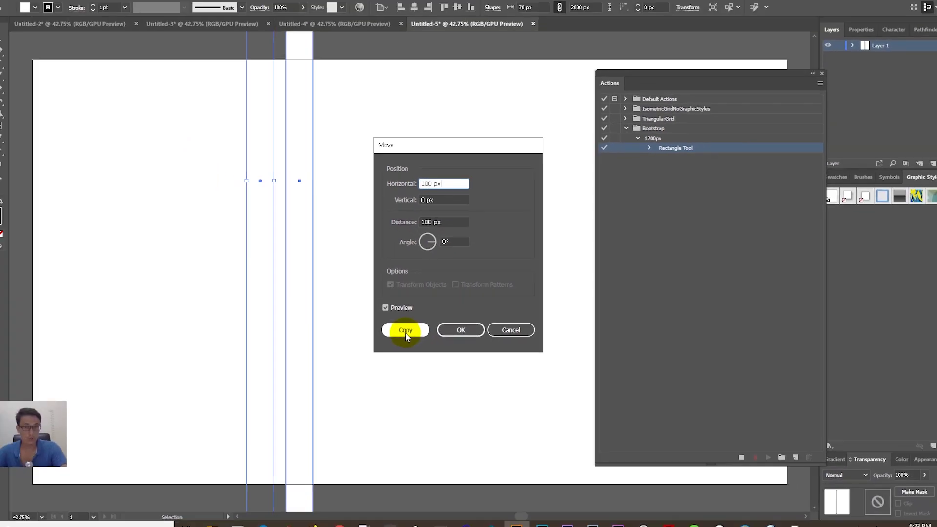
left_click(383, 342)
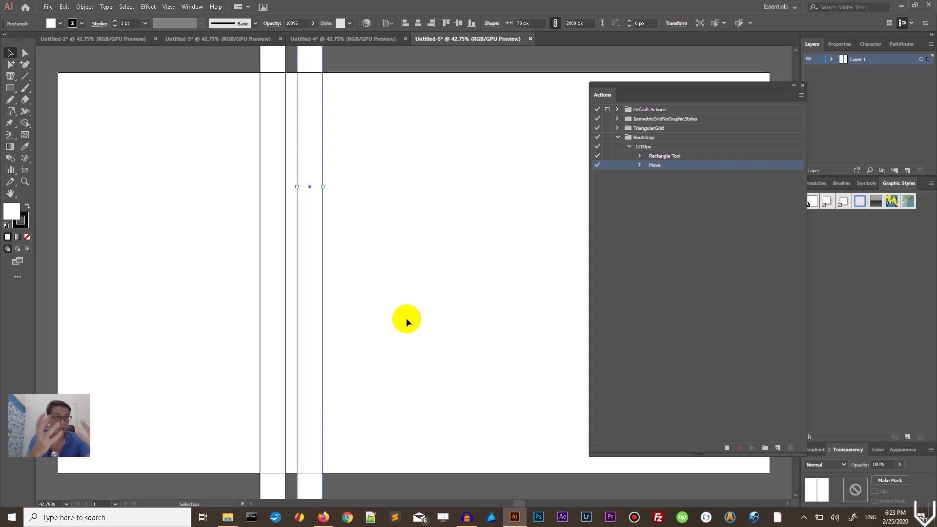
key("ctrl+d")
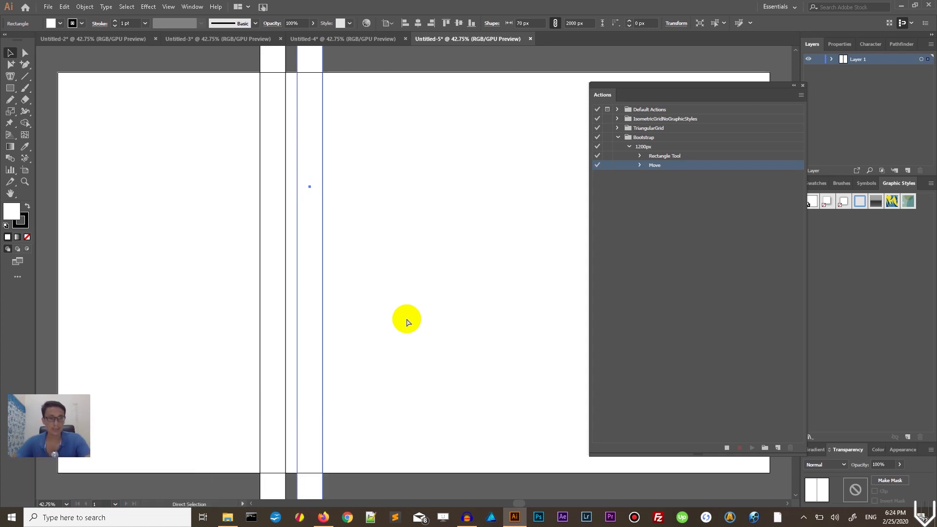
key("ctrl+d")
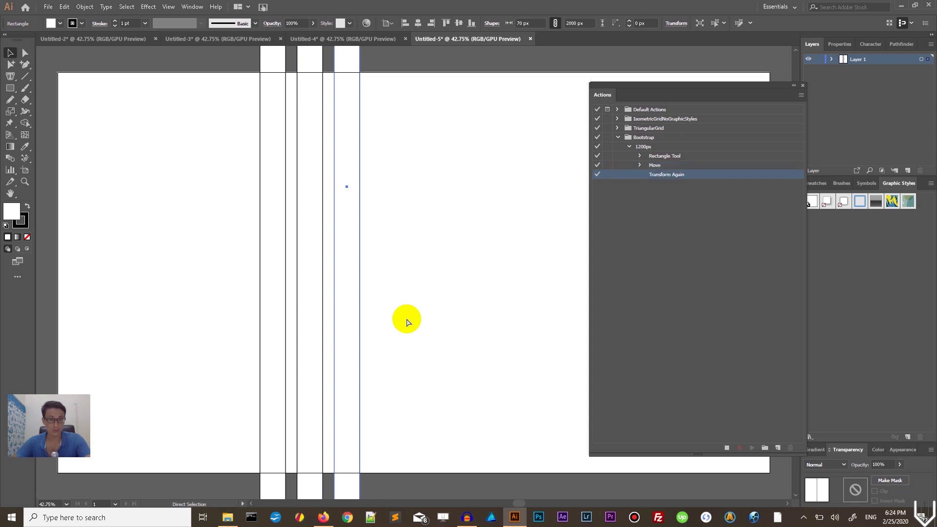
- Repeat Transform Again until there are twelve columns, then select them all with Ctrl+A
key("ctrl+d")
key("ctrl+d")
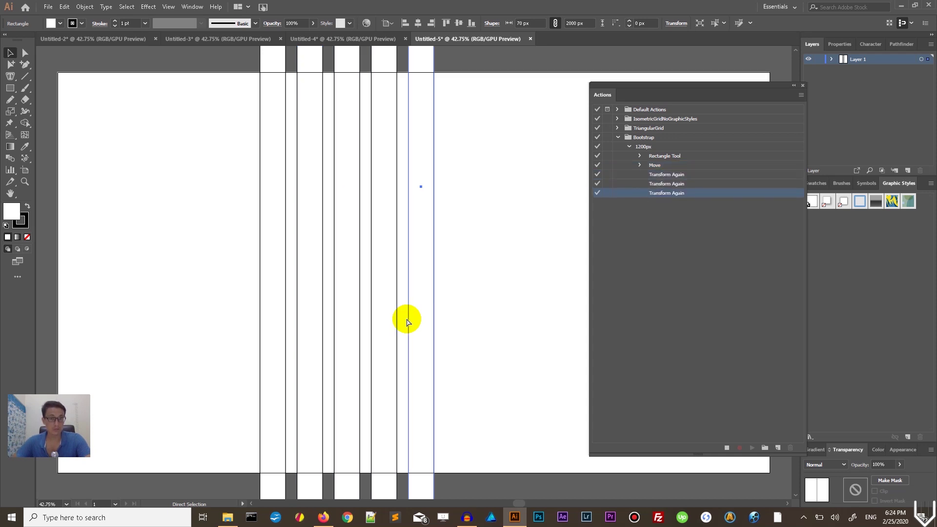
key("ctrl+d")
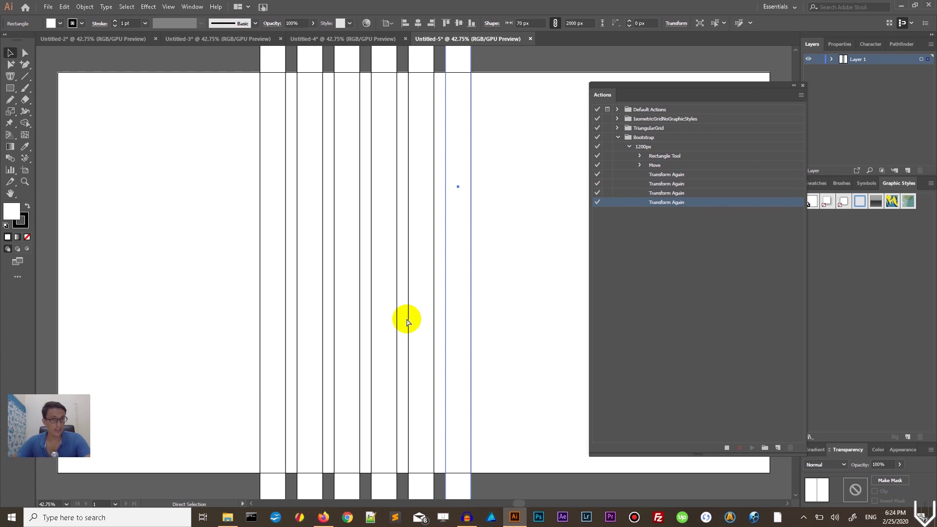
key("ctrl+d")
key("ctrl+d")
key("ctrl+d")
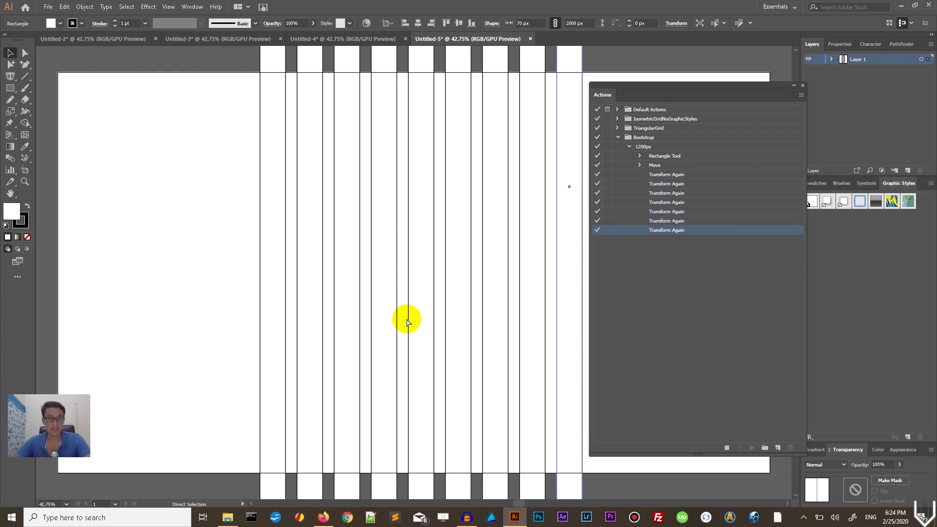
key("ctrl+d")
key("ctrl+d")
key("ctrl+d")
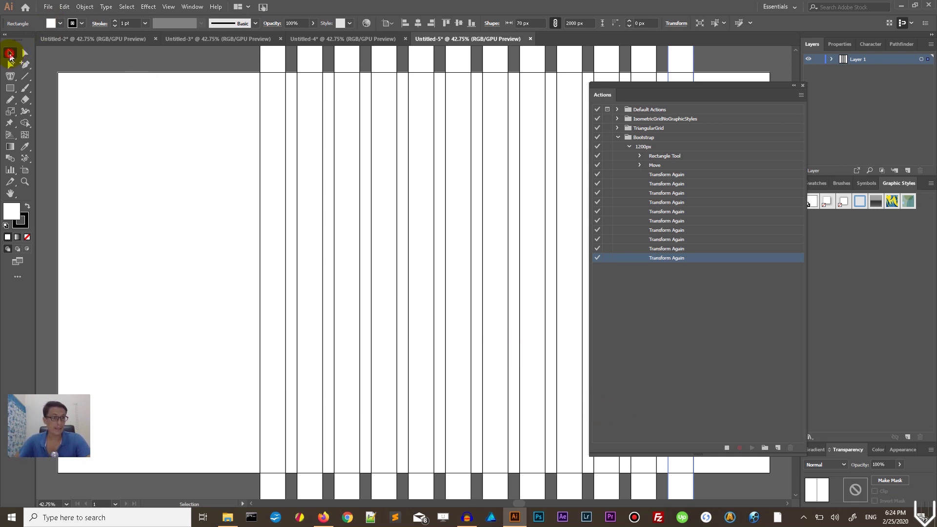
key("ctrl")
key("ctrl+a")
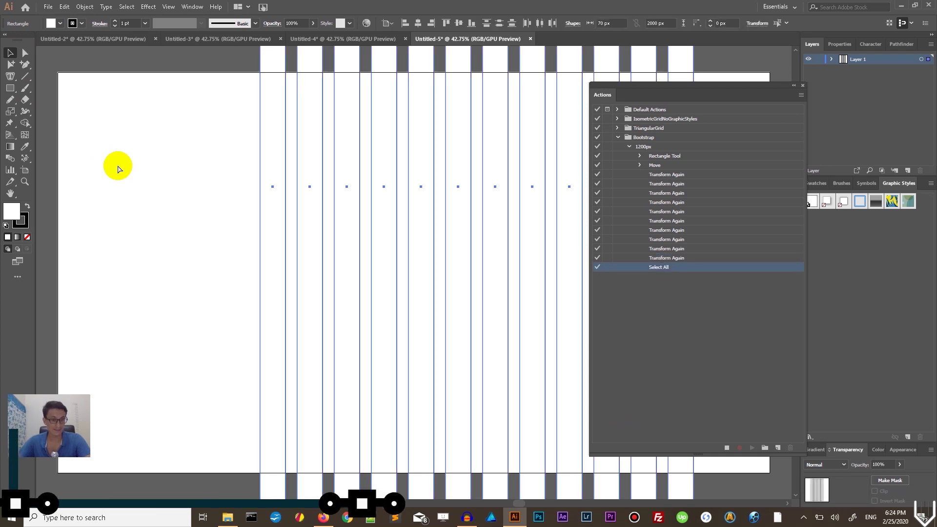
- Set the columns' stroke to None, fill them with pink #F4A6A6, and group them
left_click(22, 221)
left_click(26, 238)
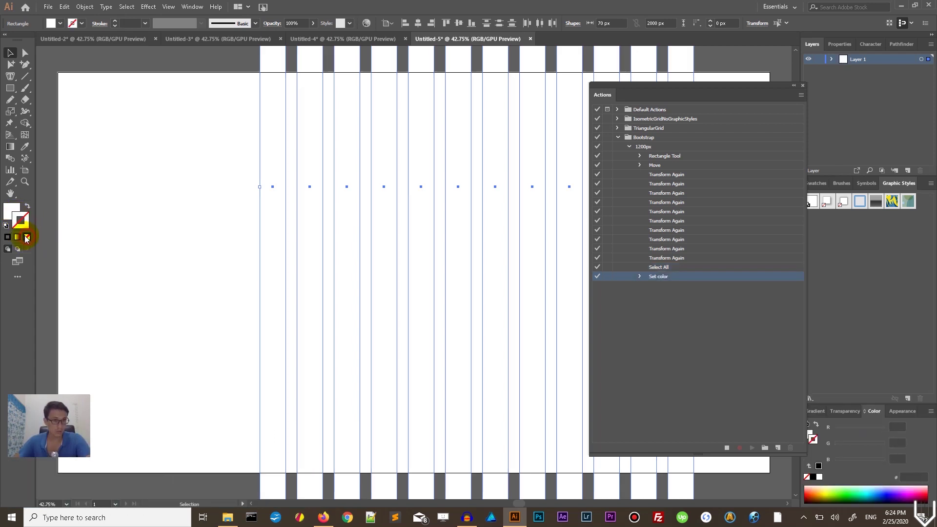
double_click(10, 211)
left_click_drag(524, 122, 513, 111)
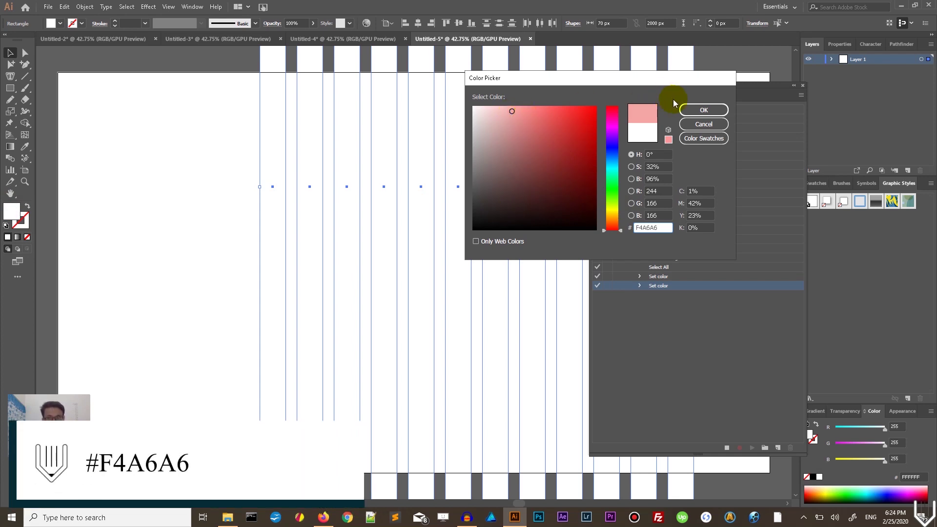
left_click(703, 110)
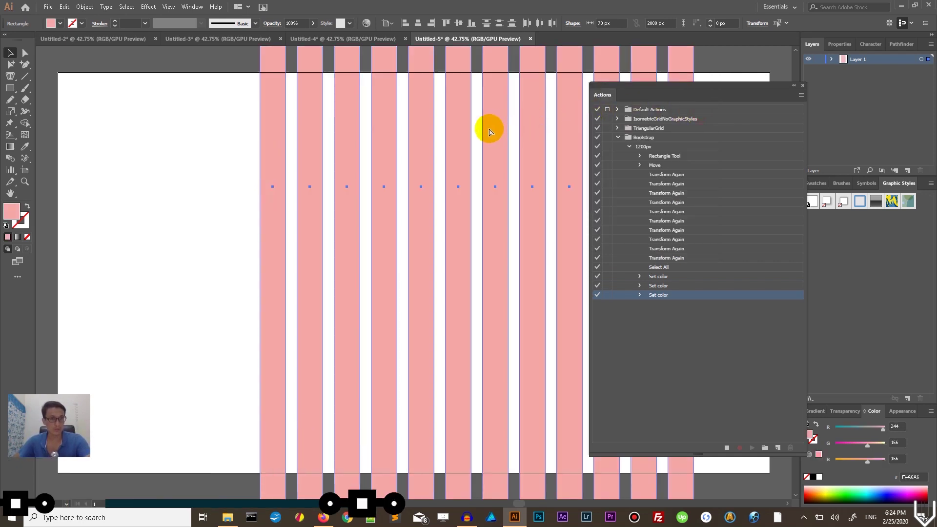
key("ctrl+g")
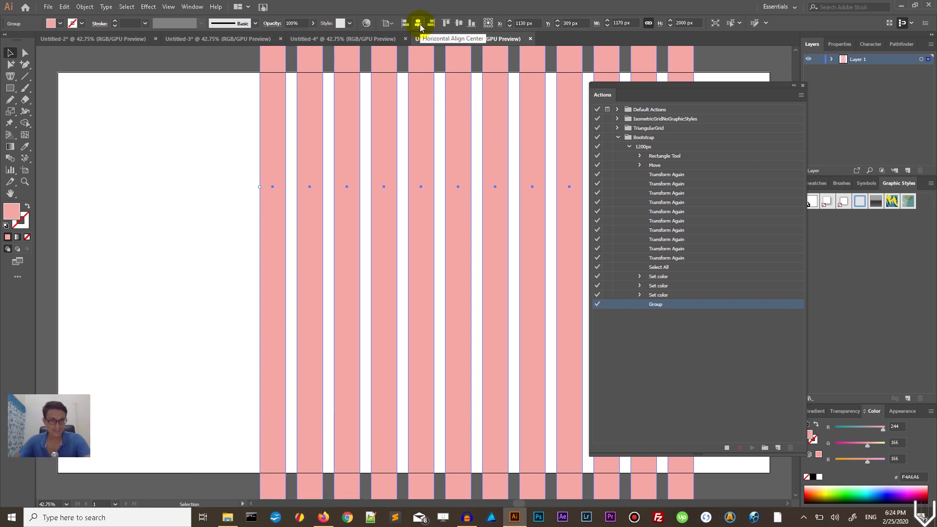
- Horizontally centre the column group on the artboard and set its Transparency opacity to 40%
left_click(419, 24)
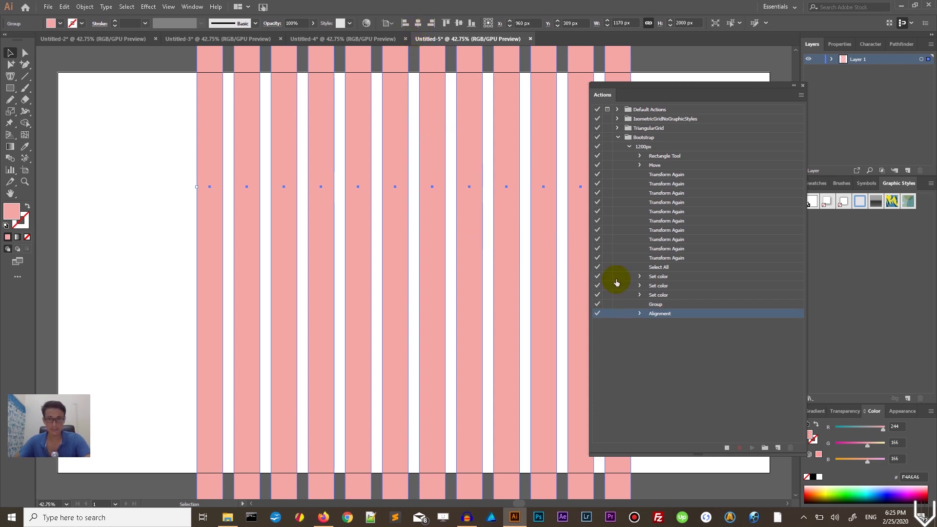
left_click(845, 411)
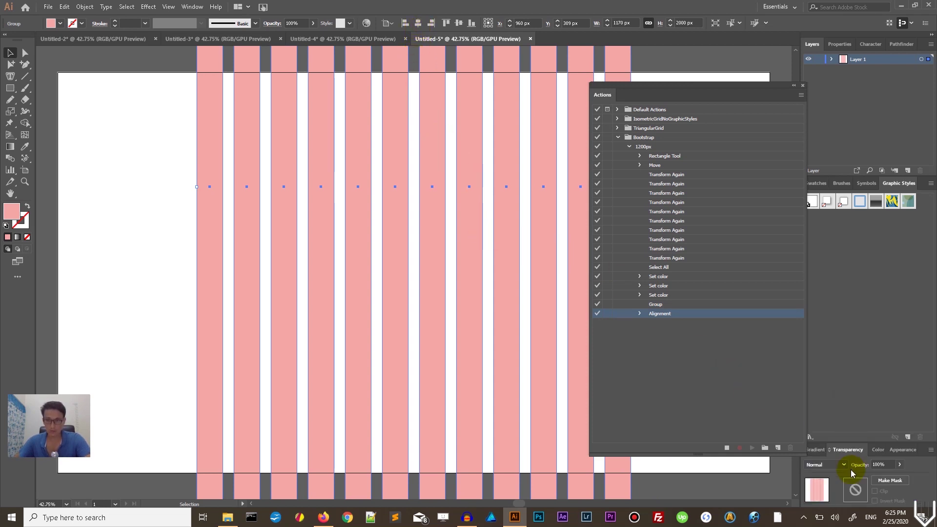
left_click(899, 465)
left_click_drag(898, 475, 872, 477)
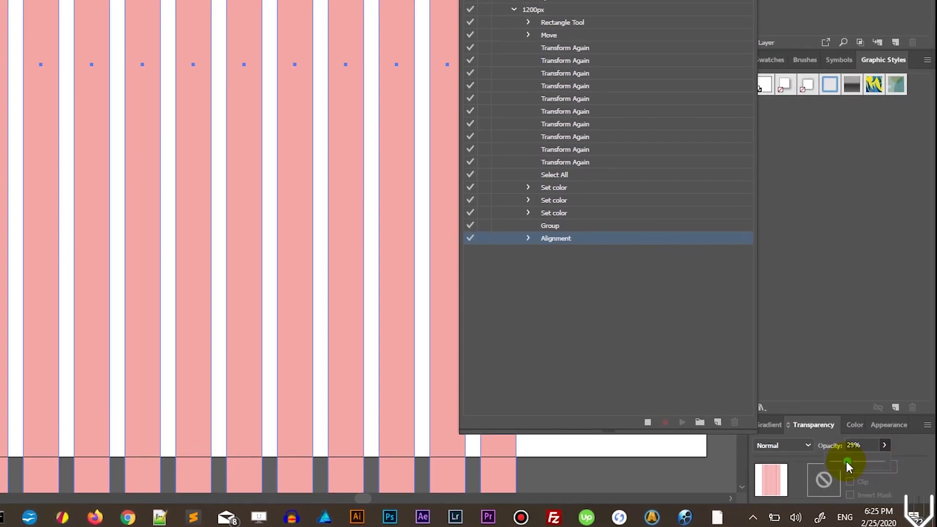
left_click_drag(852, 461, 849, 462)
left_click(857, 444)
type("40")
key("Return")
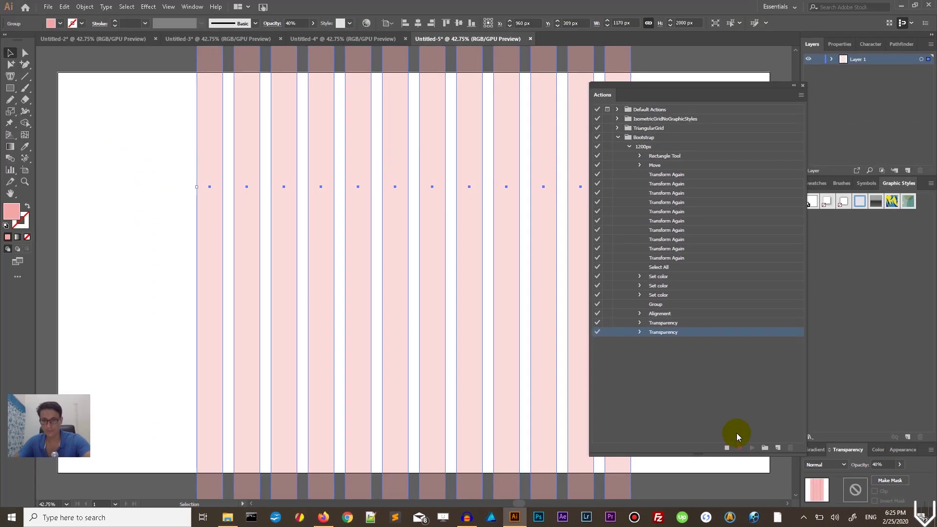
- Stop recording, delete the duplicate Transparency step, and select the 1200px action
left_click(657, 324)
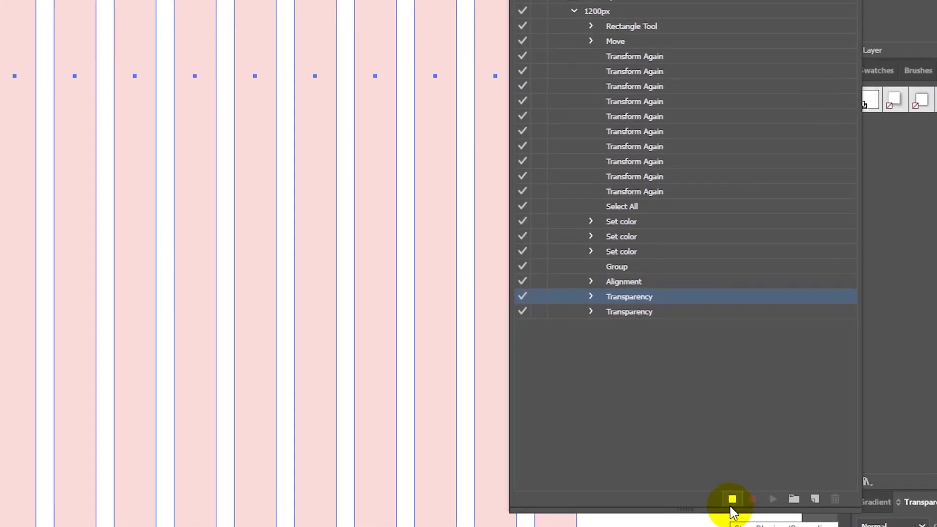
left_click(732, 503)
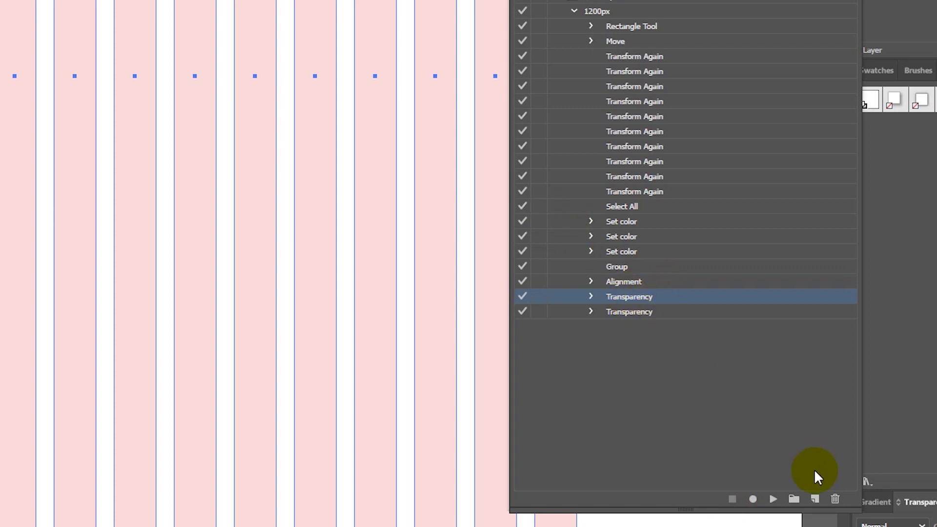
left_click(835, 499)
left_click(293, 211)
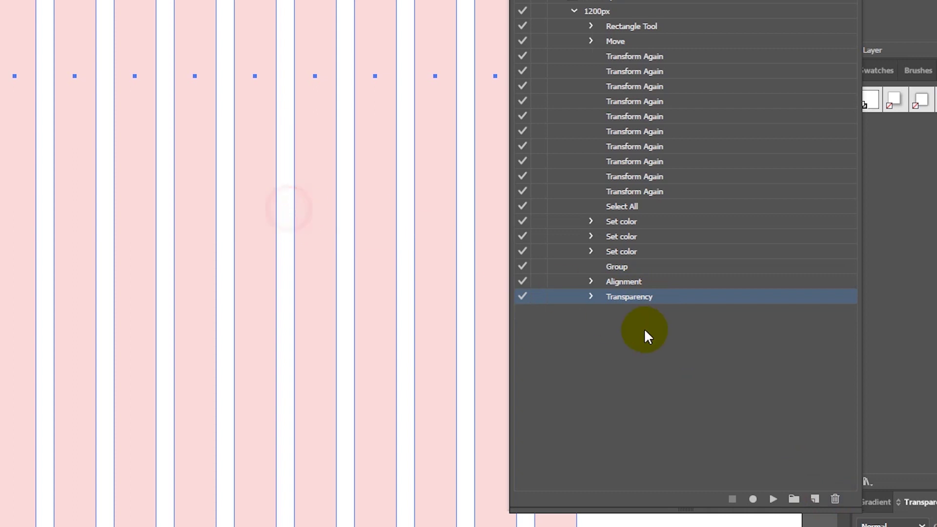
left_click(599, 11)
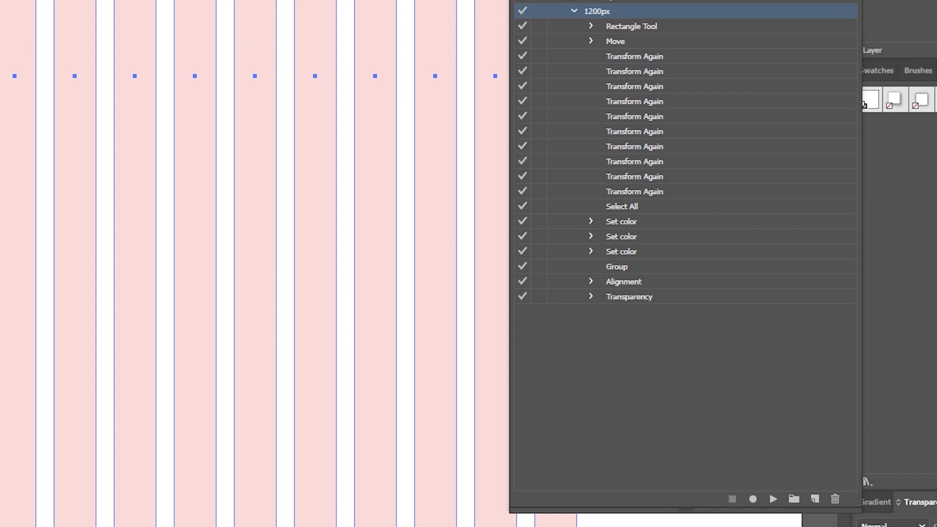
- Create new document Untitled-6 and play the 1200px action, cancelling the Move dialog
key("ctrl+n")
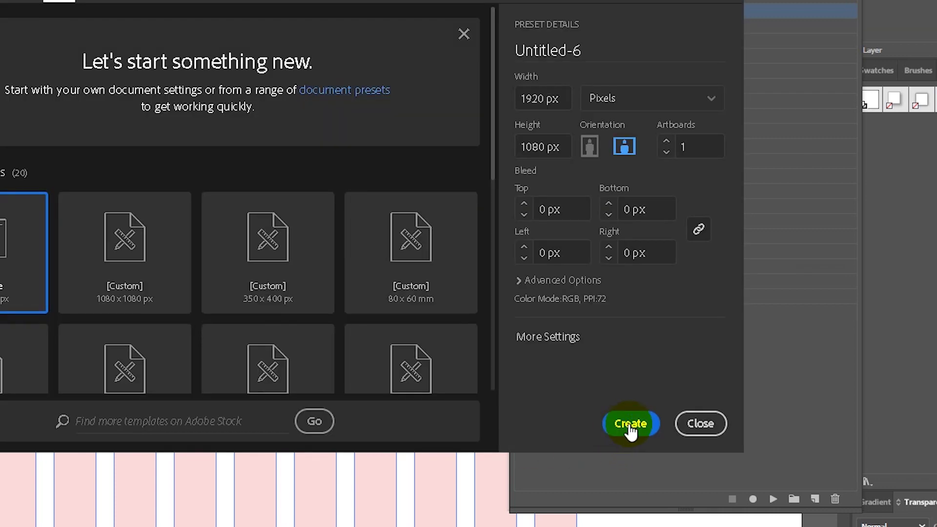
left_click(626, 420)
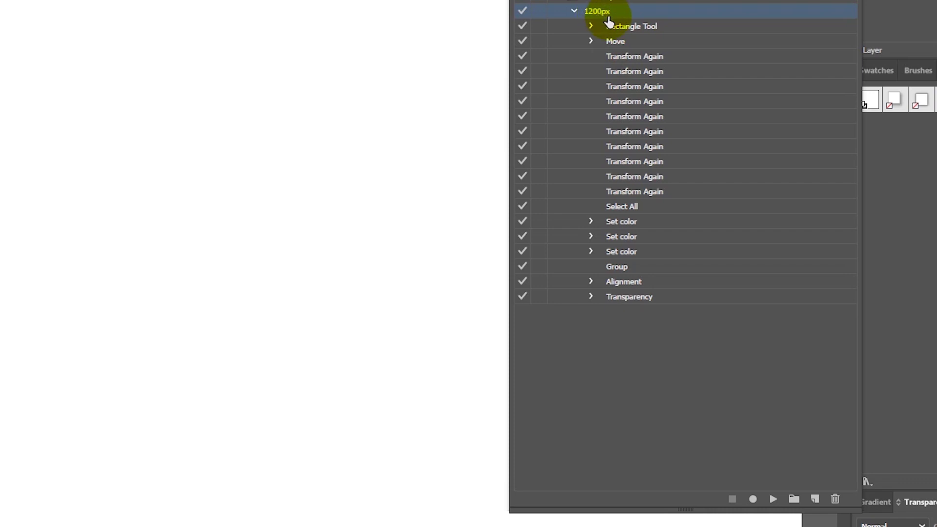
left_click(773, 499)
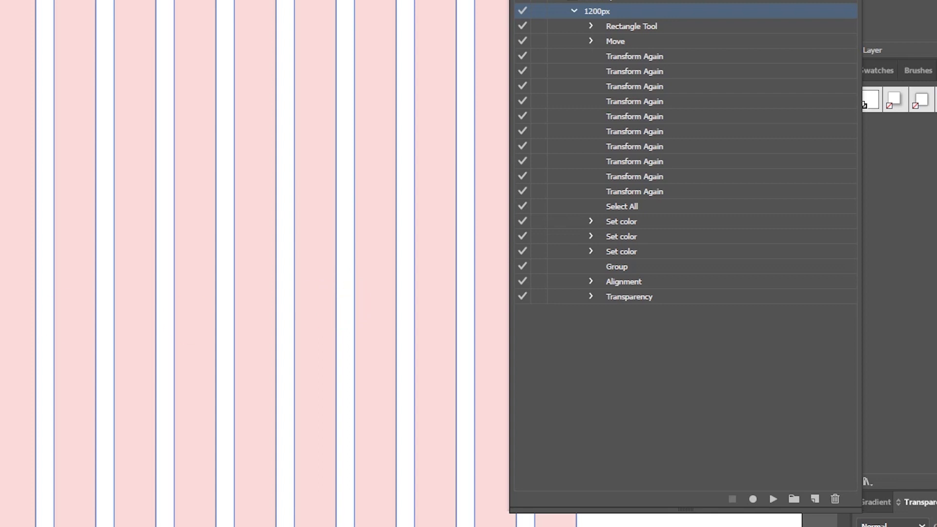
key("shift+ctrl+m")
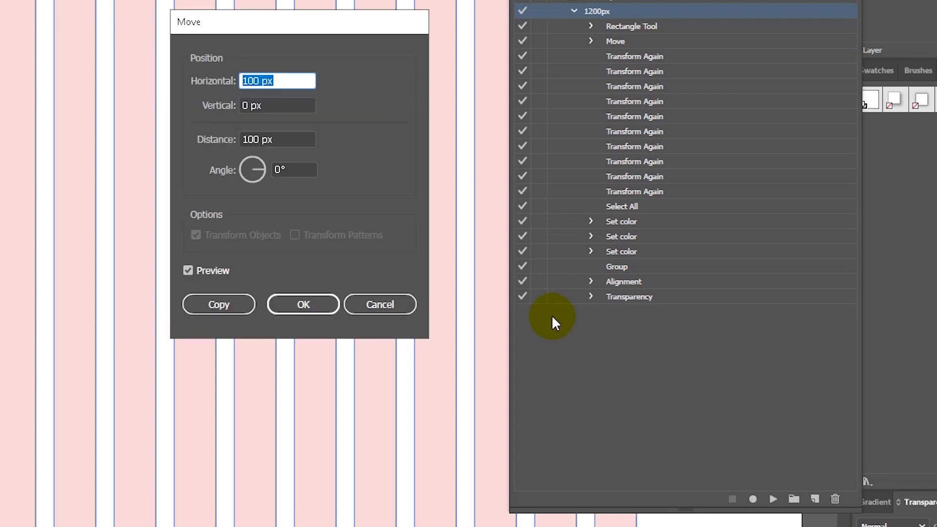
left_click(388, 303)
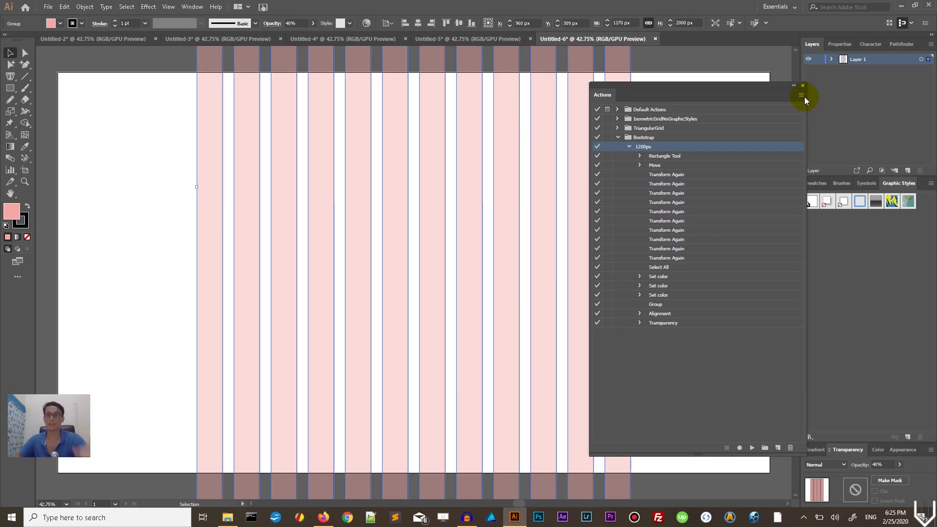
left_click(800, 96)
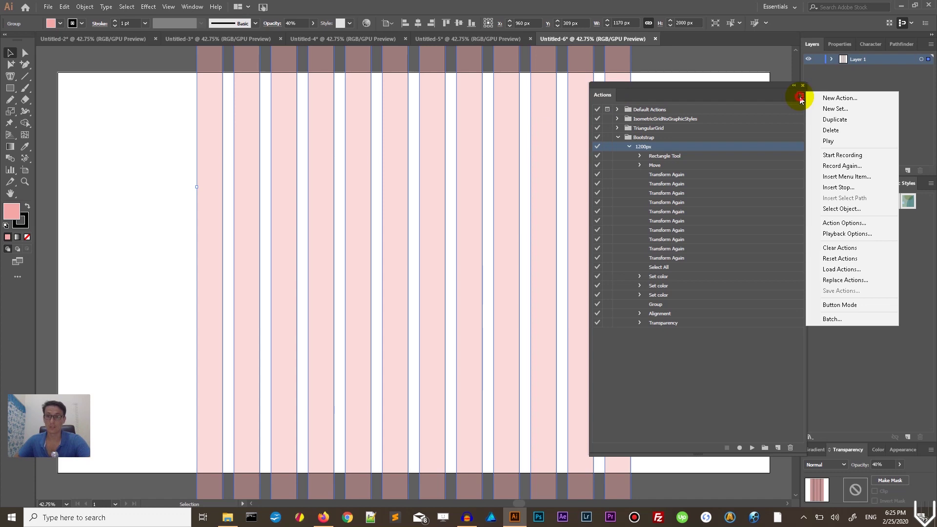
- Save the Bootstrap action set as Bootstrap.aia in Work (E:) > Vitorials > AdobeIllustrator > WebDesign
left_click(644, 139)
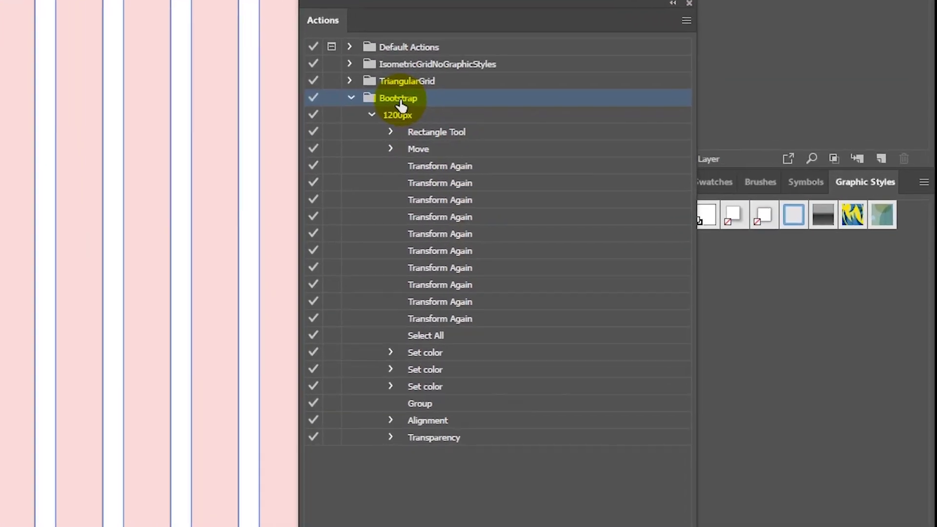
left_click(686, 21)
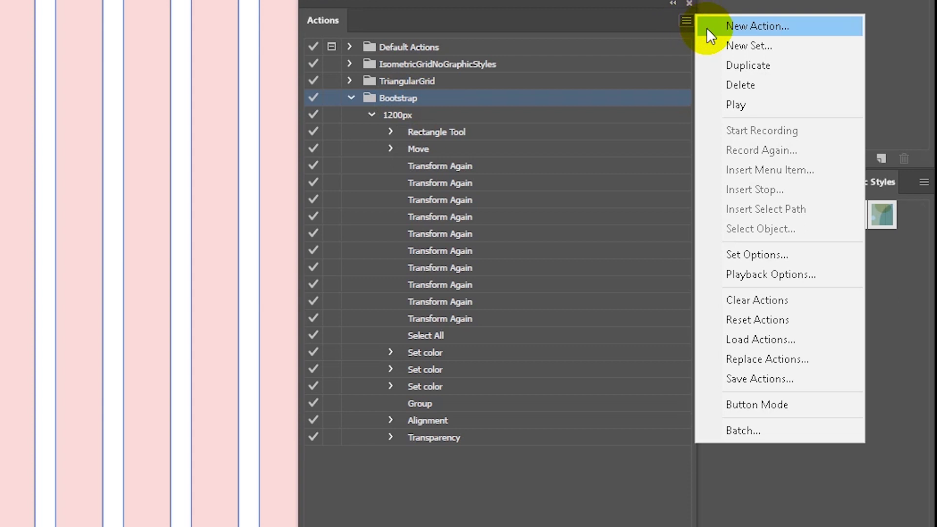
left_click(748, 378)
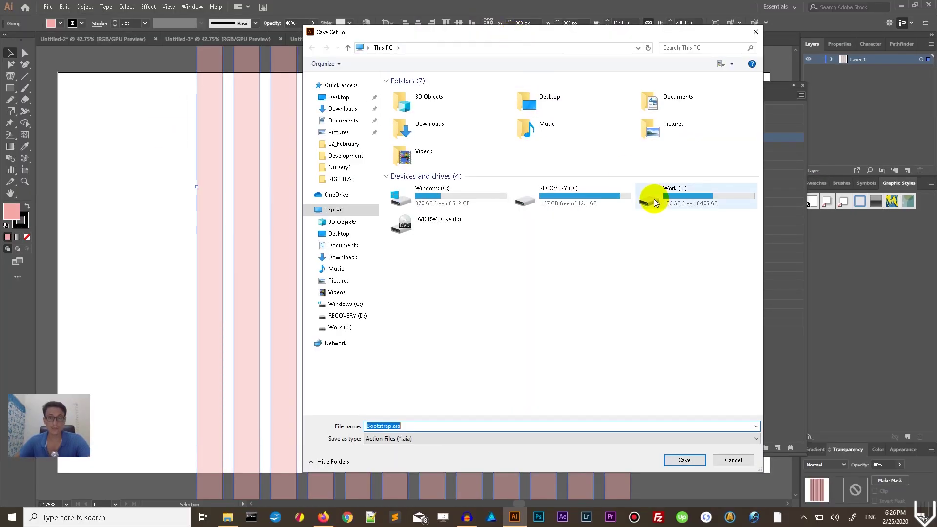
double_click(654, 198)
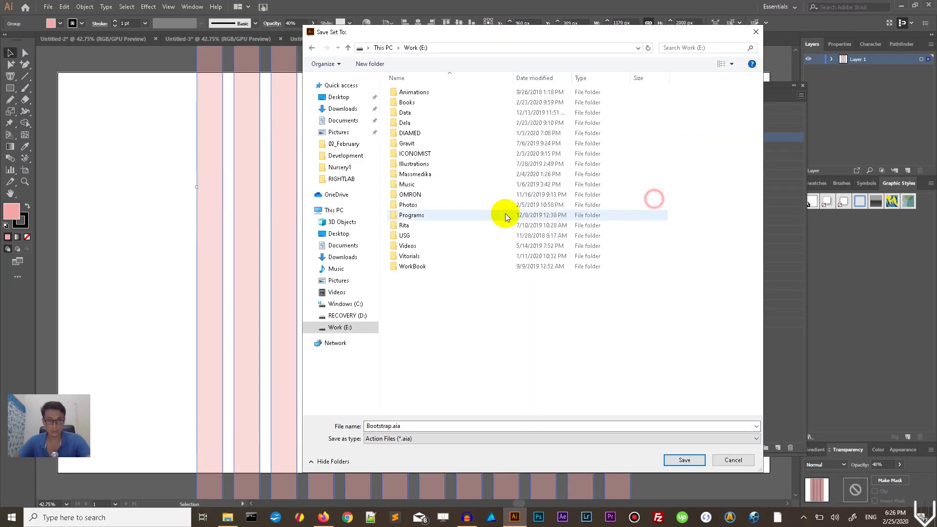
double_click(409, 256)
double_click(422, 95)
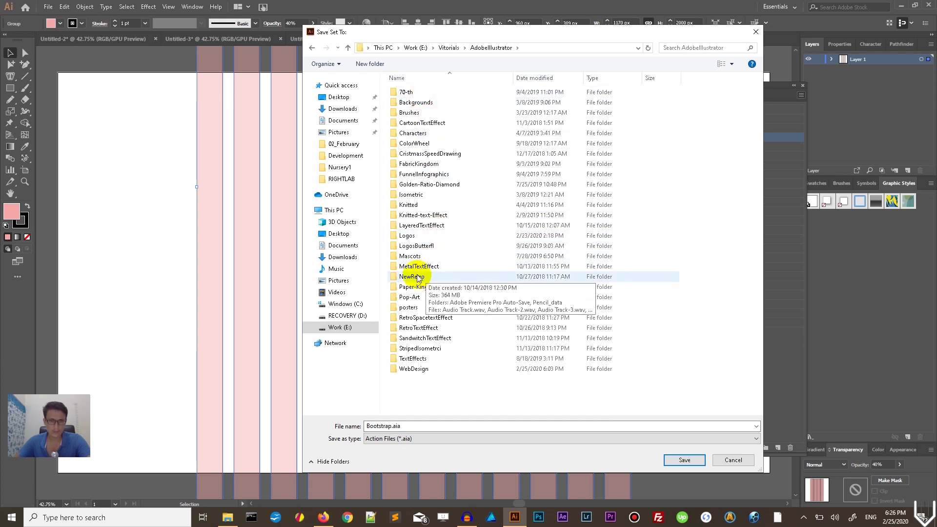
double_click(412, 369)
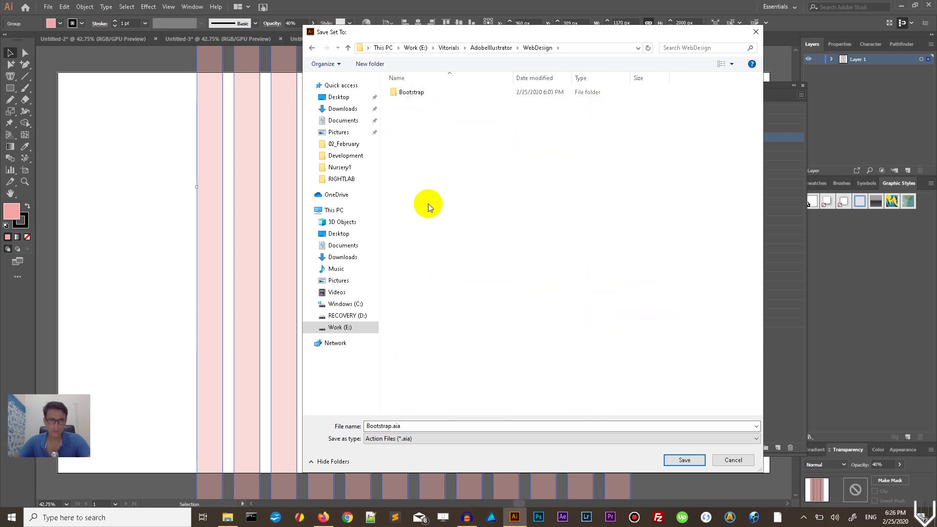
left_click(681, 461)
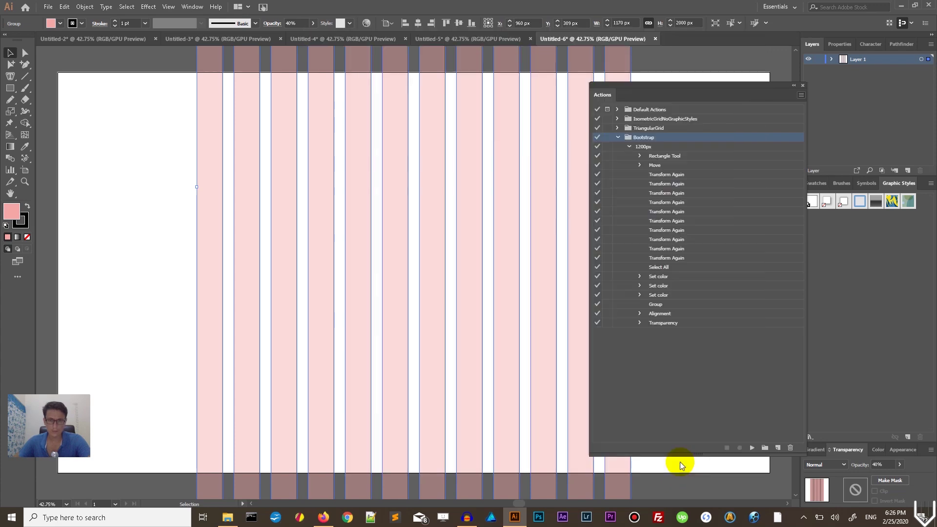
- Open File Explorer to Illustrator CC 2019's Presets\en_US\Actions folder containing Bootstrap.aia
left_click(228, 517)
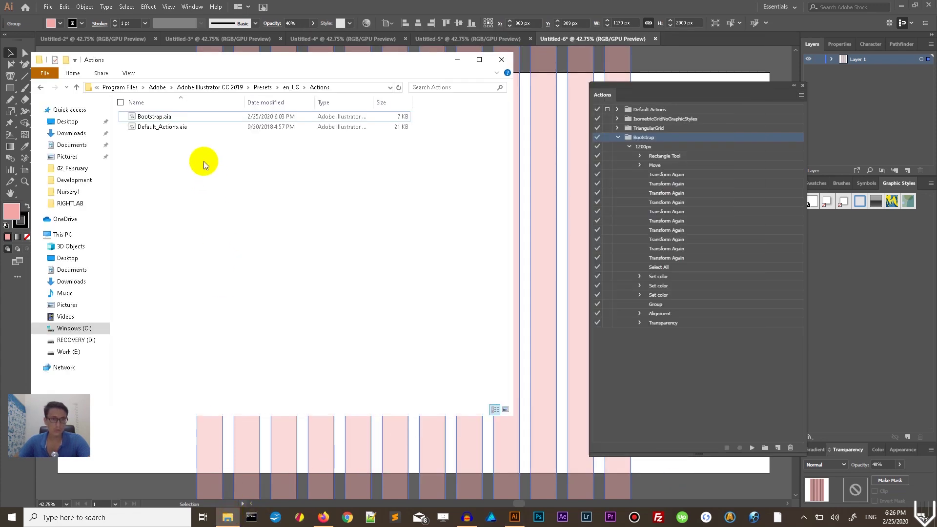